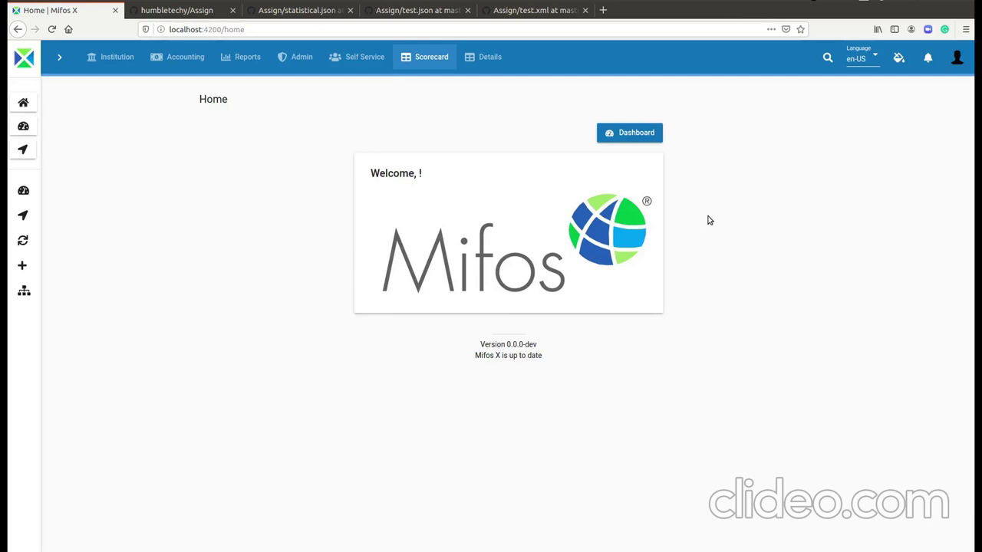
Step: Open an empty Create Feature form from the Scorecard menu
left_click(418, 67)
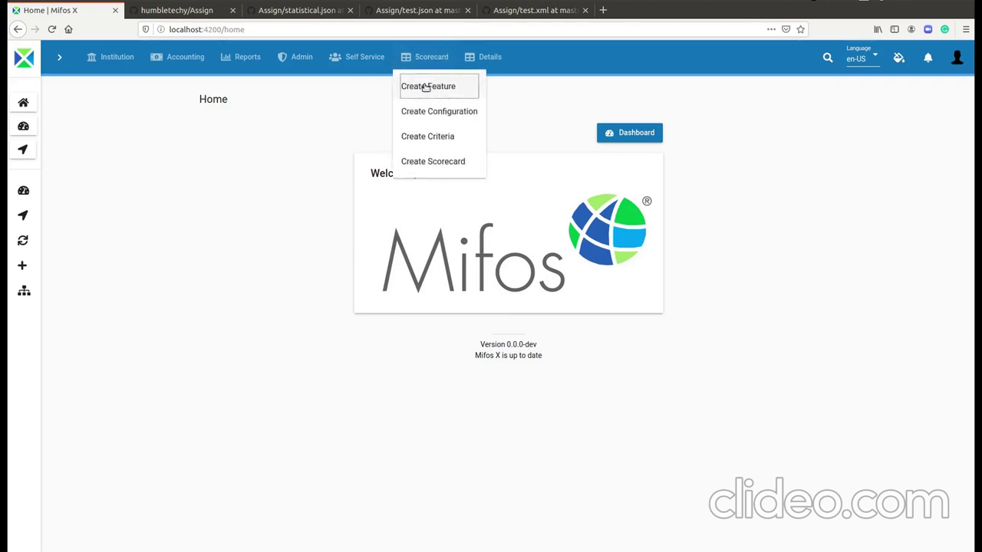
left_click(426, 87)
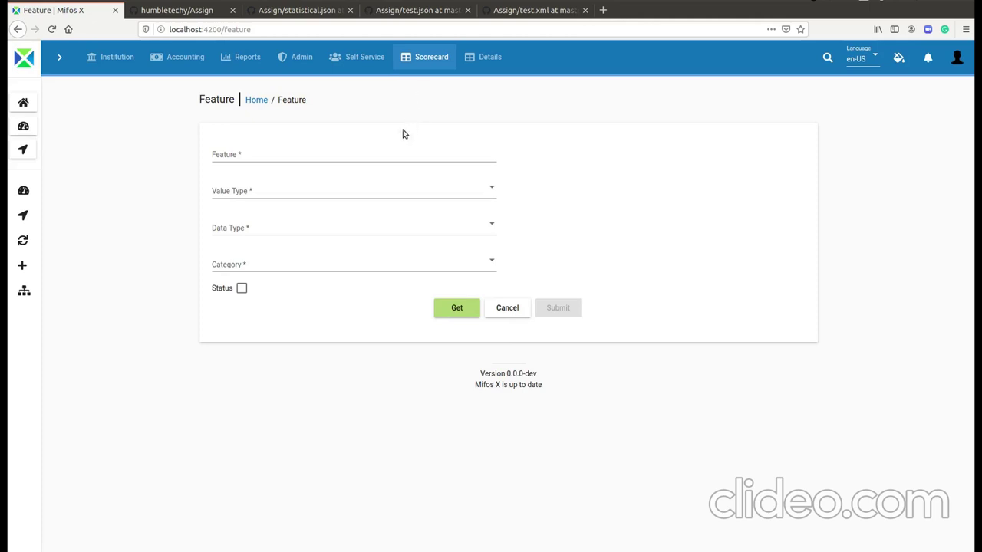
Step: Enter feature Gender, value type Binary and data type Numeric in the feature form
left_click(395, 158)
type("Ge")
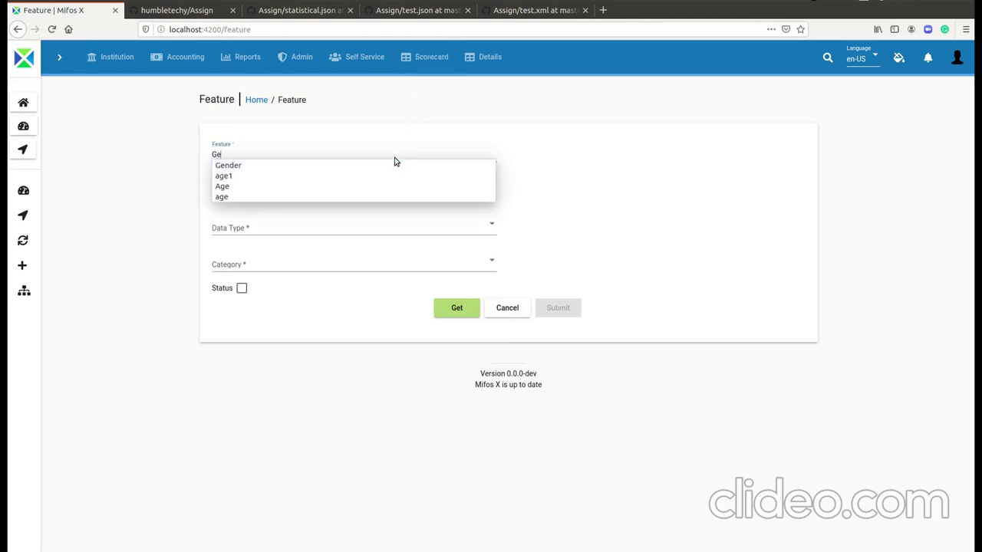
key("Down")
key("Return")
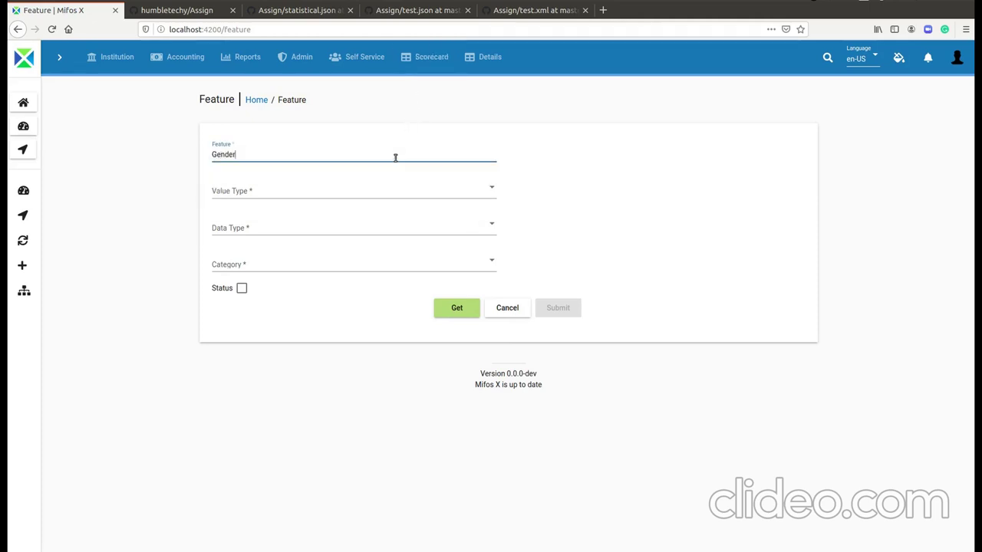
left_click(347, 189)
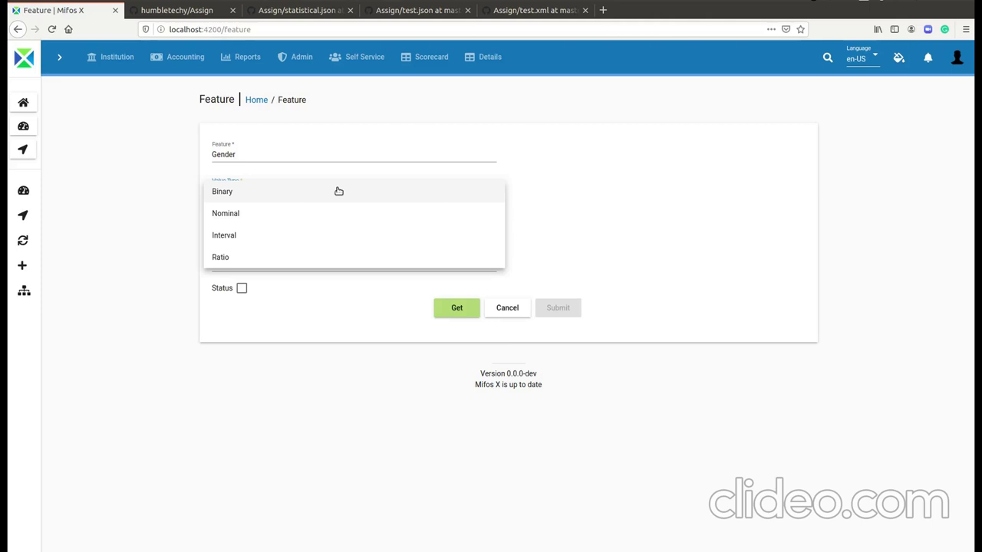
left_click(338, 191)
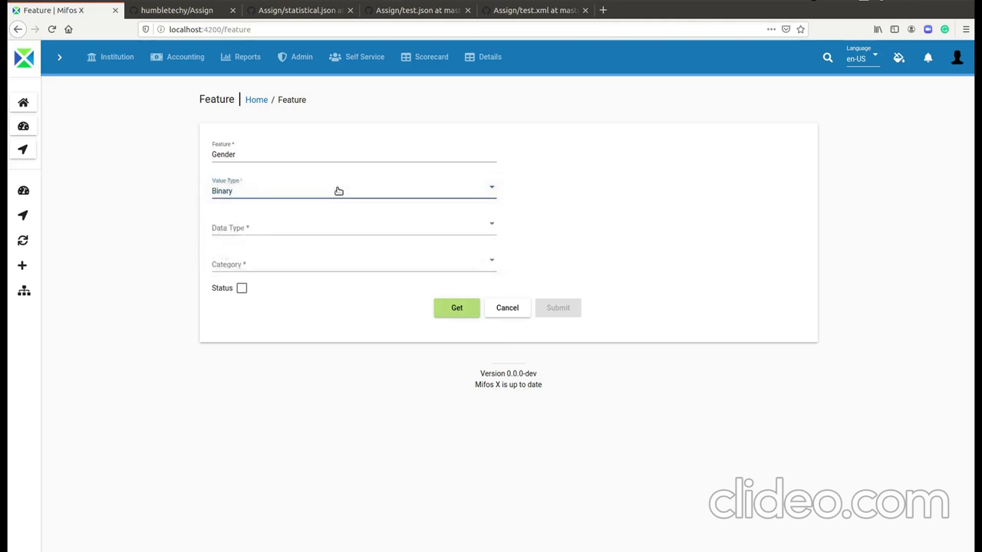
left_click(335, 228)
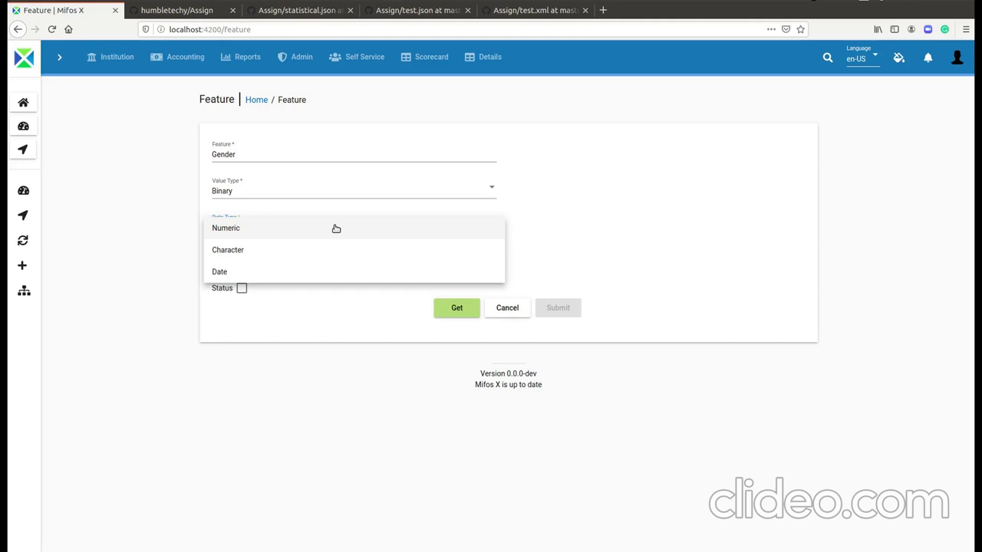
left_click(336, 228)
left_click(314, 272)
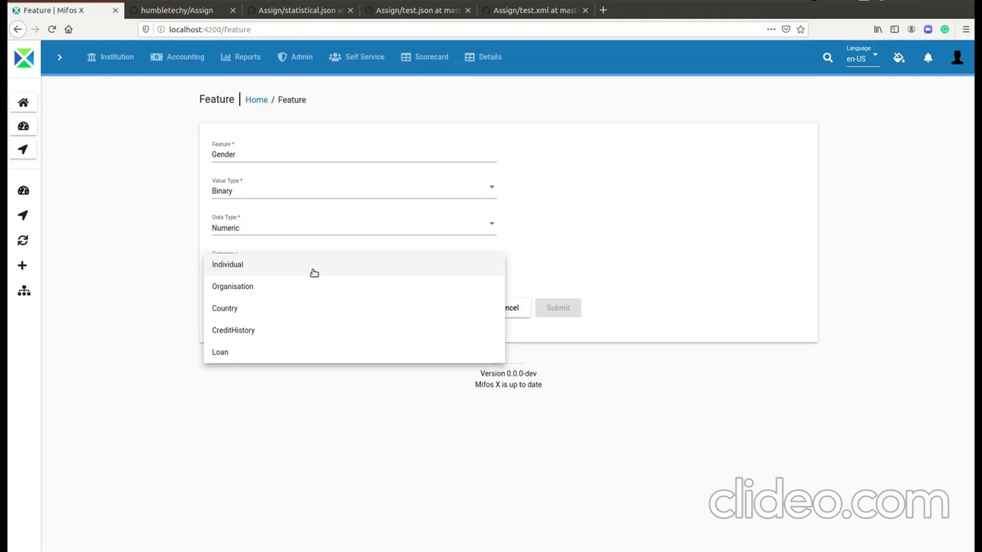
Step: Dismiss the Category list and open the saved Gender feature from Feature Details
left_click(567, 232)
left_click(491, 59)
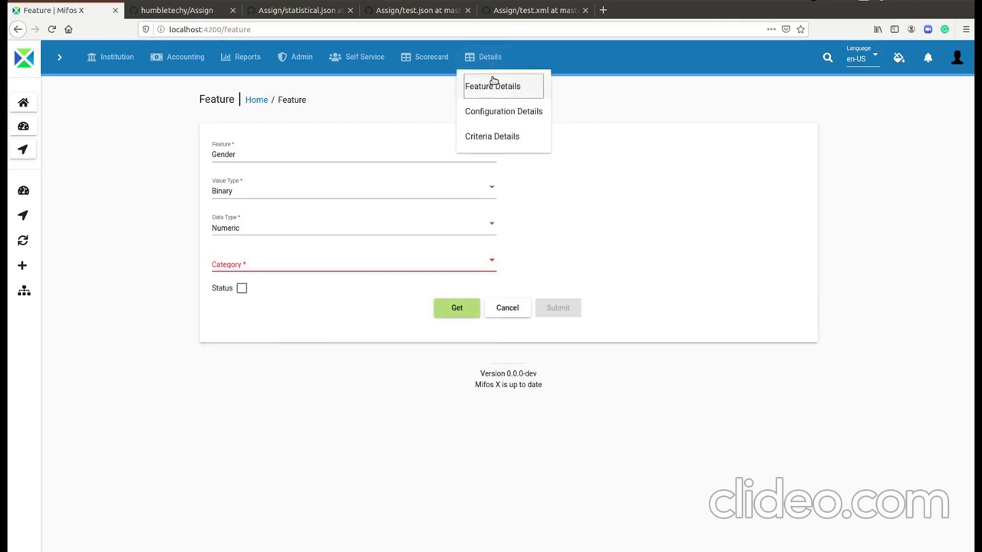
left_click(493, 83)
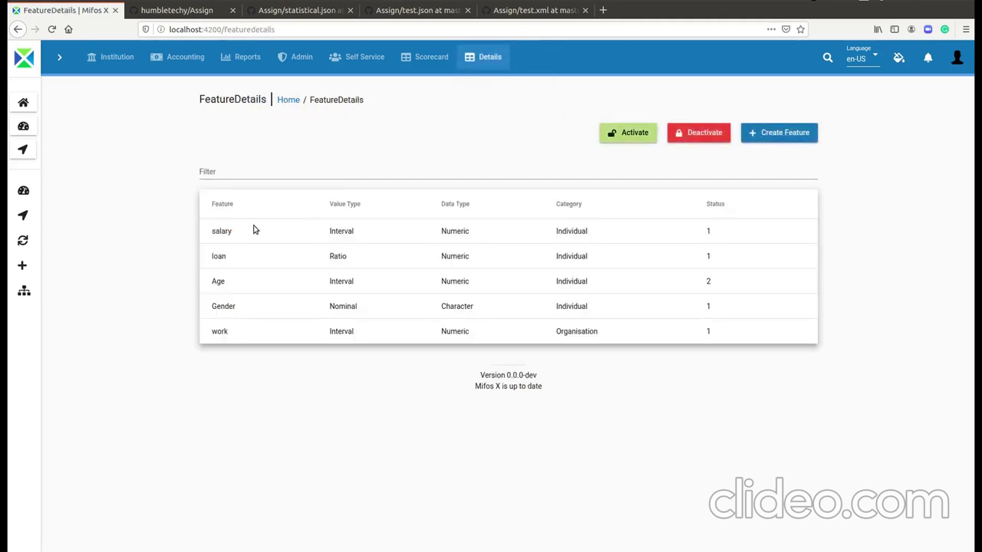
left_click(222, 306)
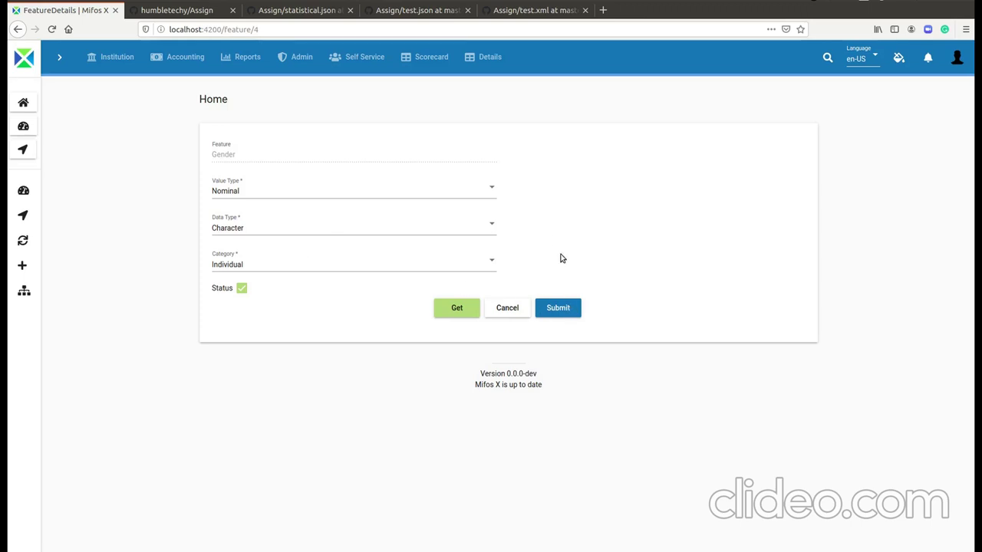
Step: Start a new feature configuration with Gender selected as the feature
left_click(434, 56)
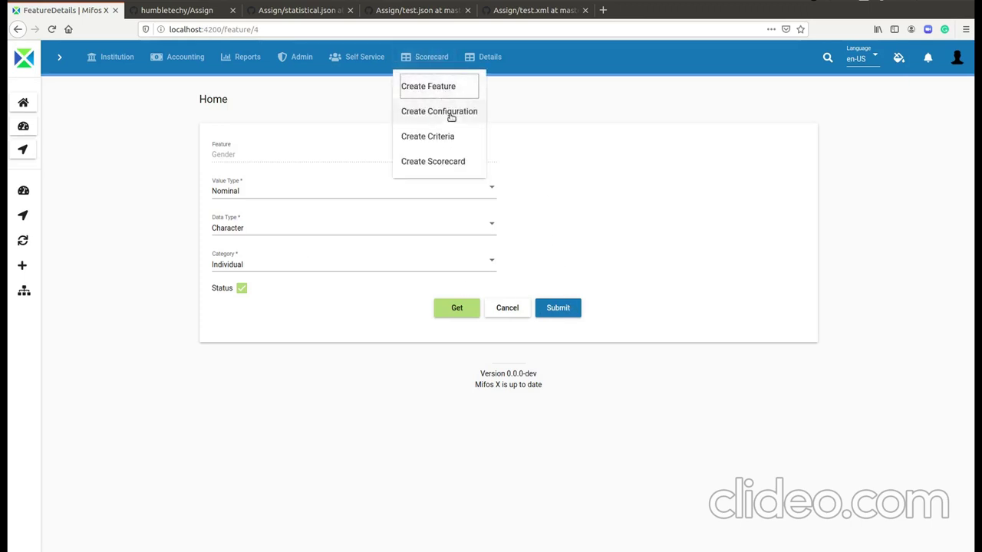
left_click(451, 114)
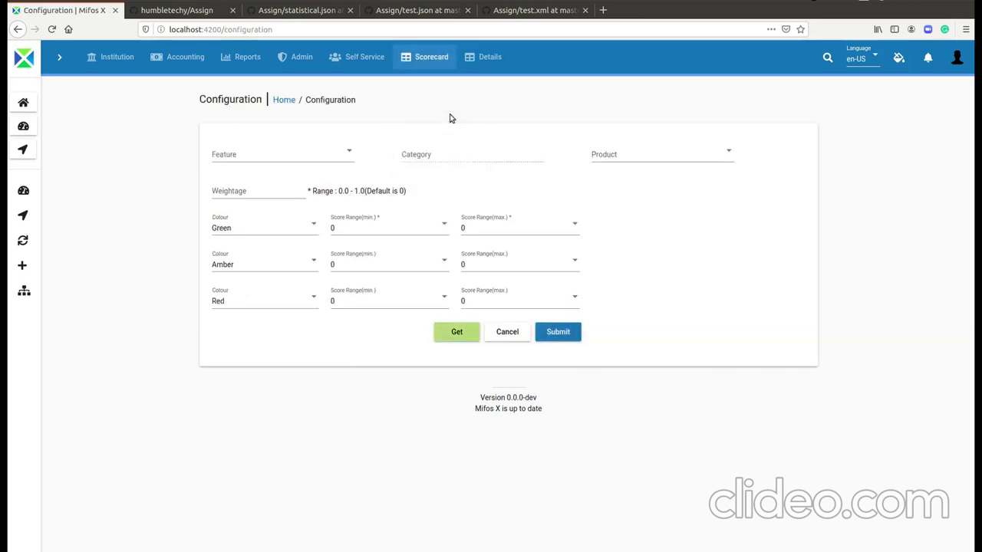
left_click(344, 153)
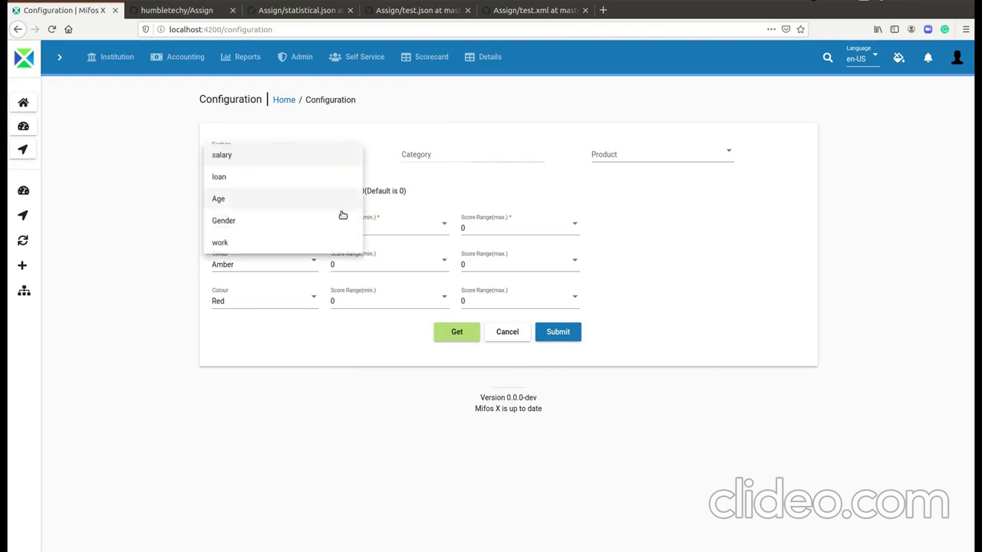
left_click(330, 220)
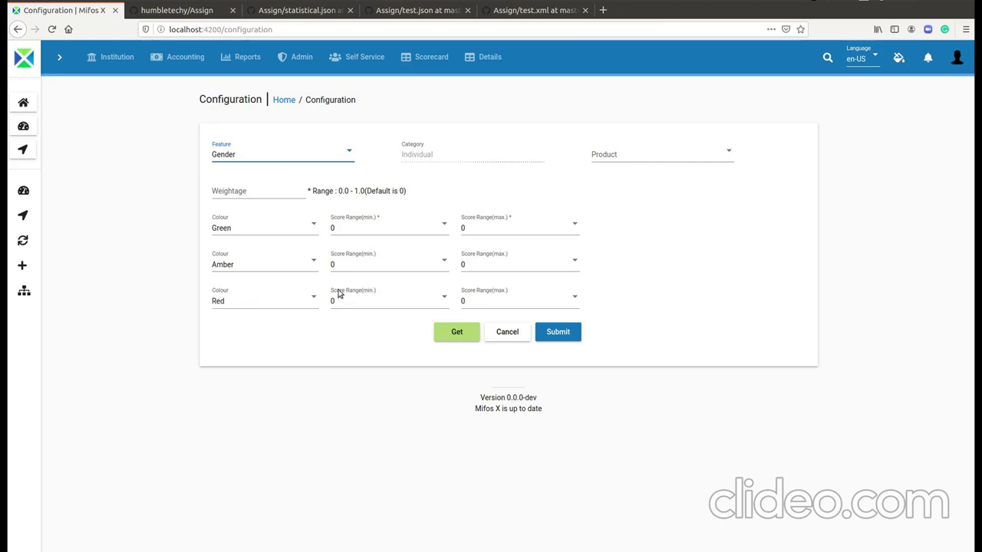
Step: Set the score ranges: Green maximum 3, Amber 4–7, Red 9–10
left_click(471, 228)
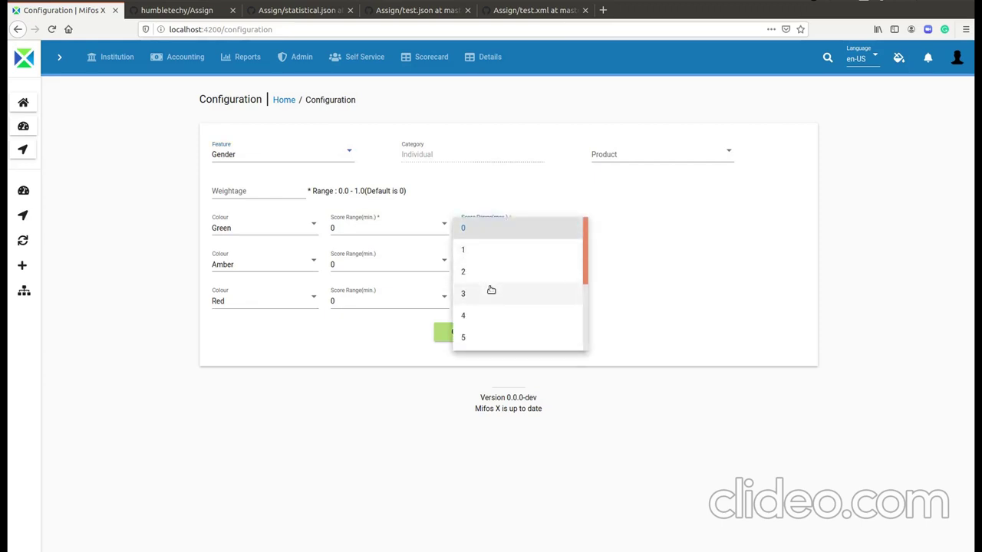
left_click(491, 292)
left_click(426, 263)
left_click(421, 266)
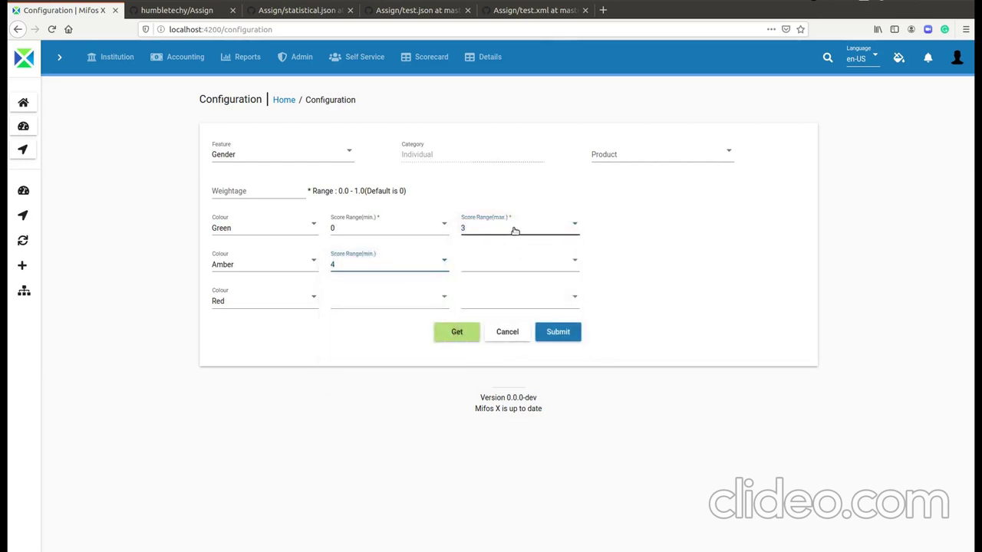
left_click(491, 265)
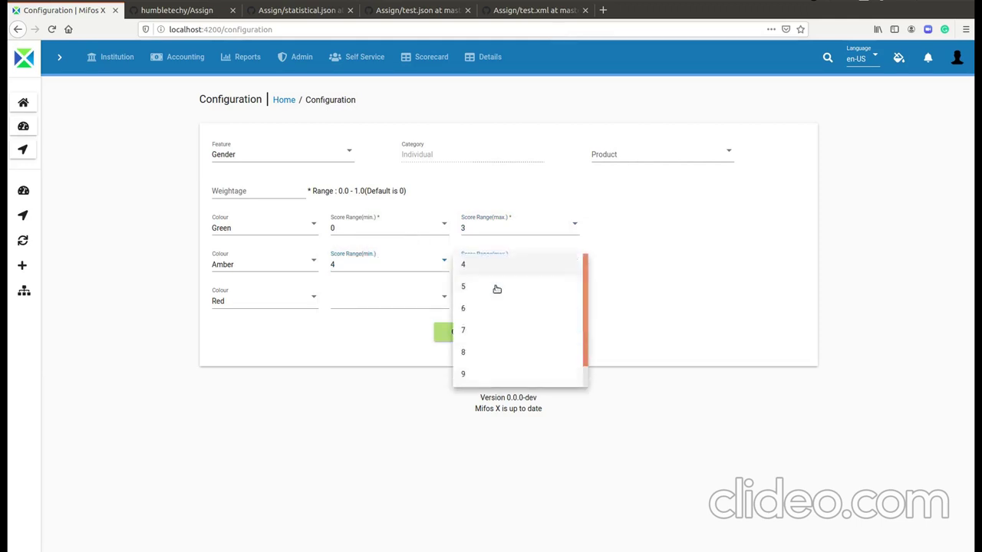
left_click(508, 329)
left_click(372, 307)
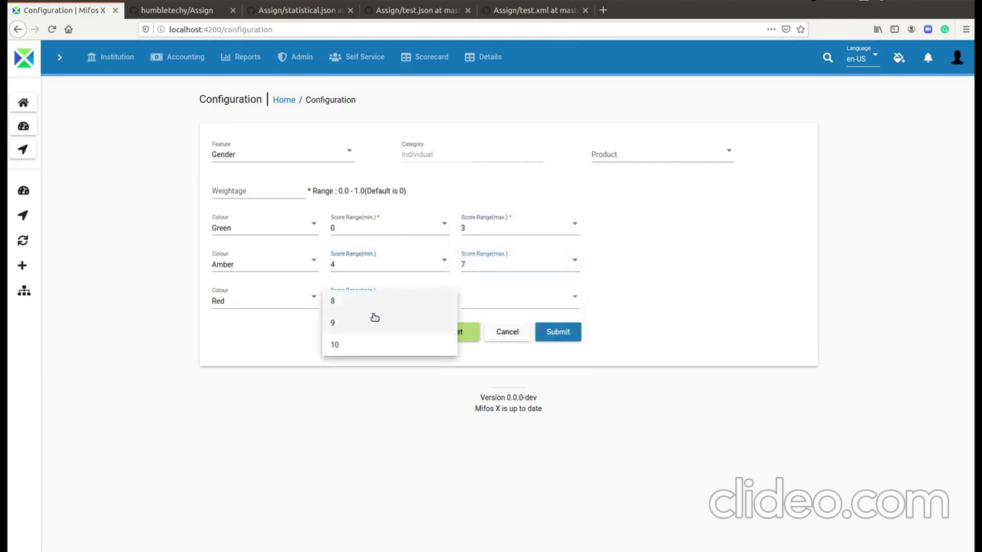
left_click(372, 321)
left_click(474, 305)
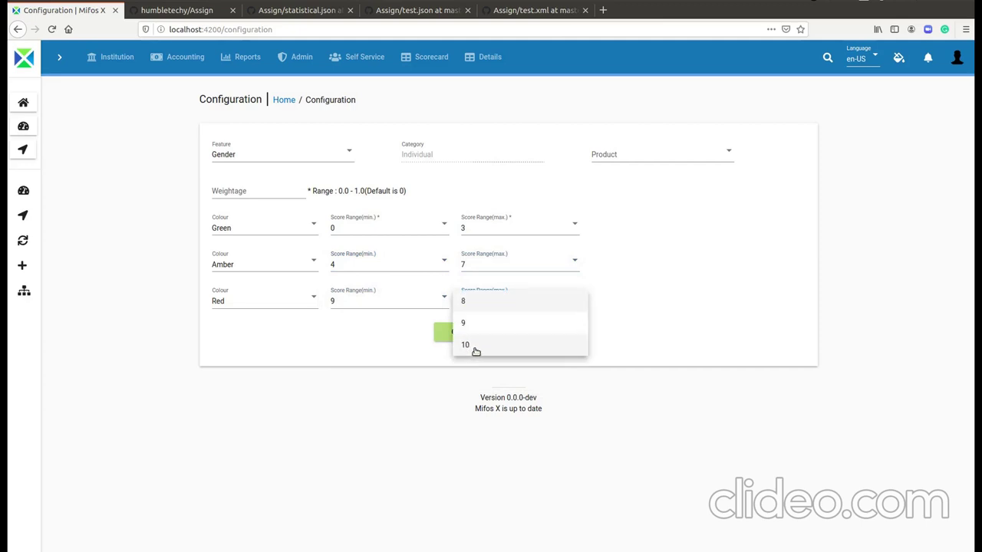
left_click(473, 346)
left_click(484, 62)
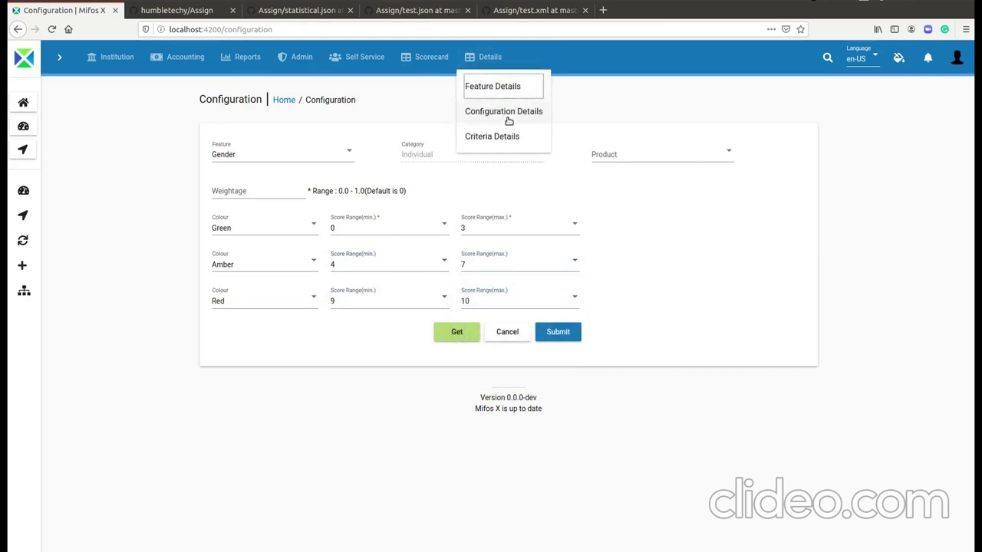
Step: Open the saved Gender configuration from Configuration Details, keeping Red as the third colour
left_click(506, 115)
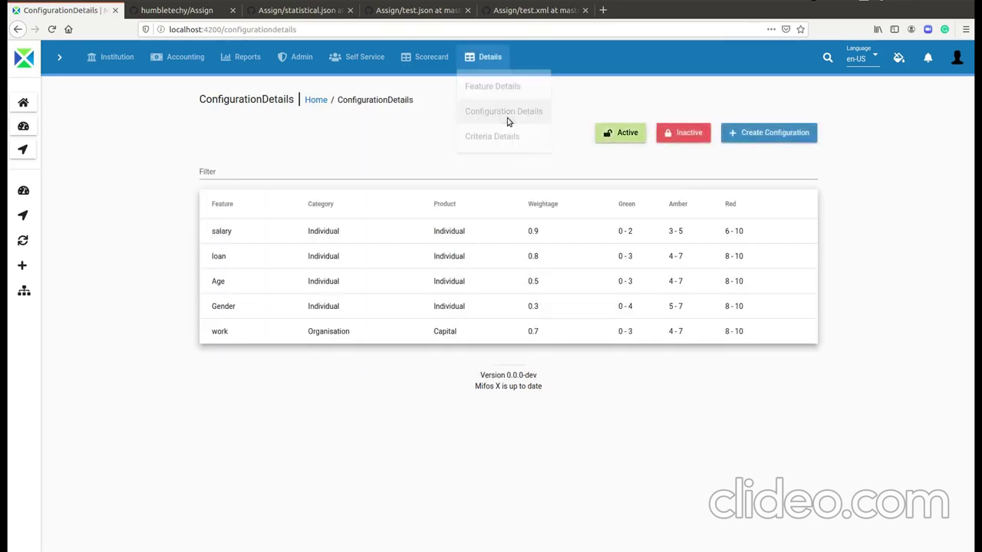
left_click(226, 306)
left_click(224, 302)
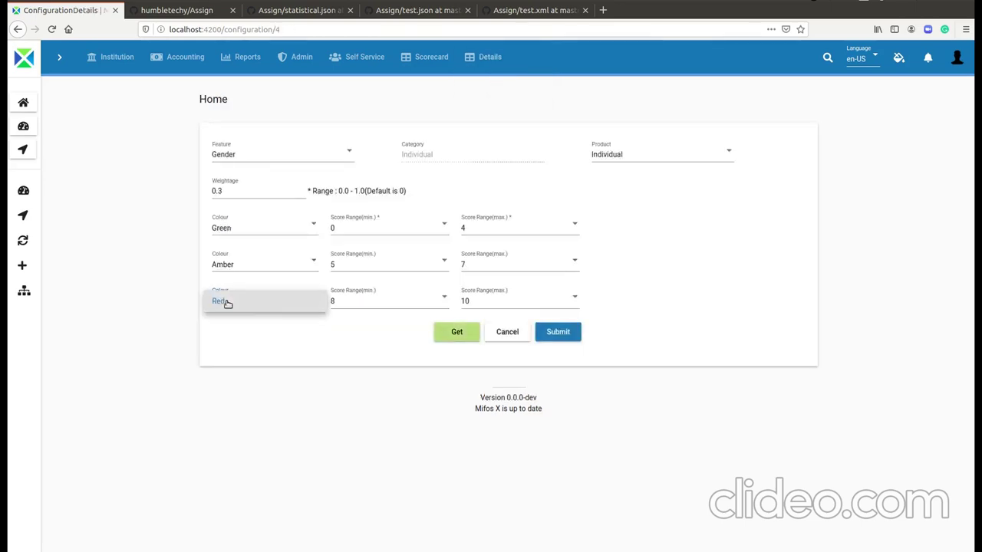
left_click(708, 262)
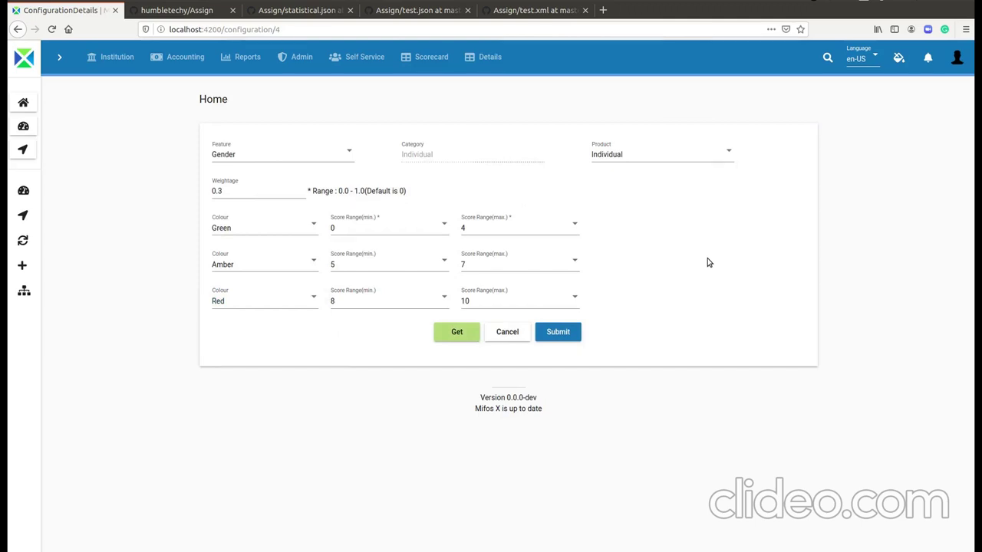
Step: Start new scoring criteria with feature Gender, product Individual and SQL as data source
left_click(429, 58)
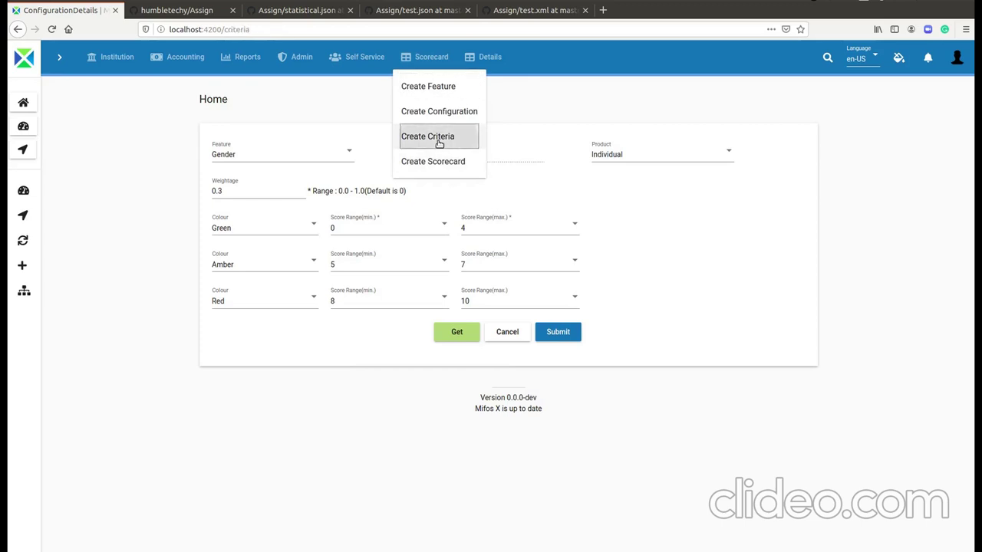
left_click(438, 138)
left_click(291, 152)
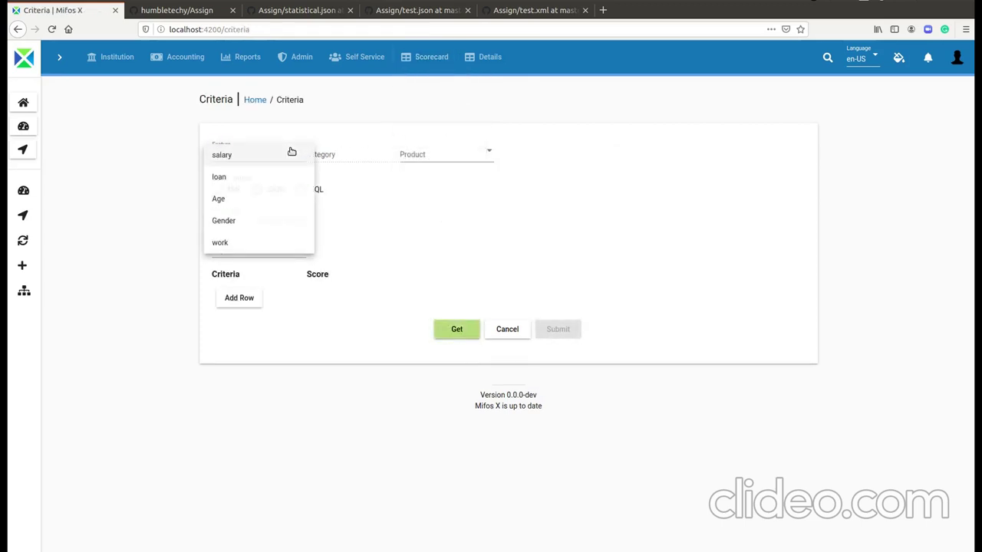
left_click(268, 221)
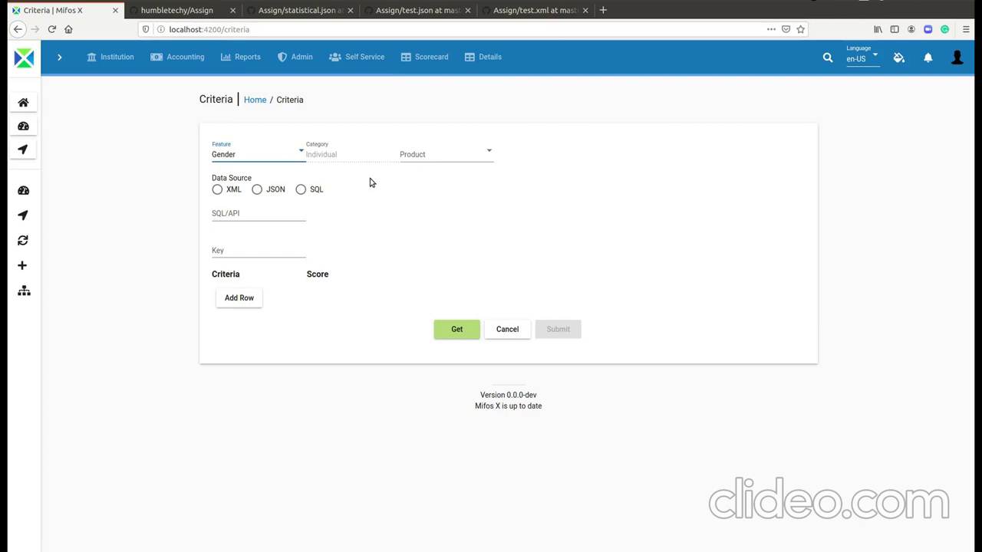
left_click(434, 150)
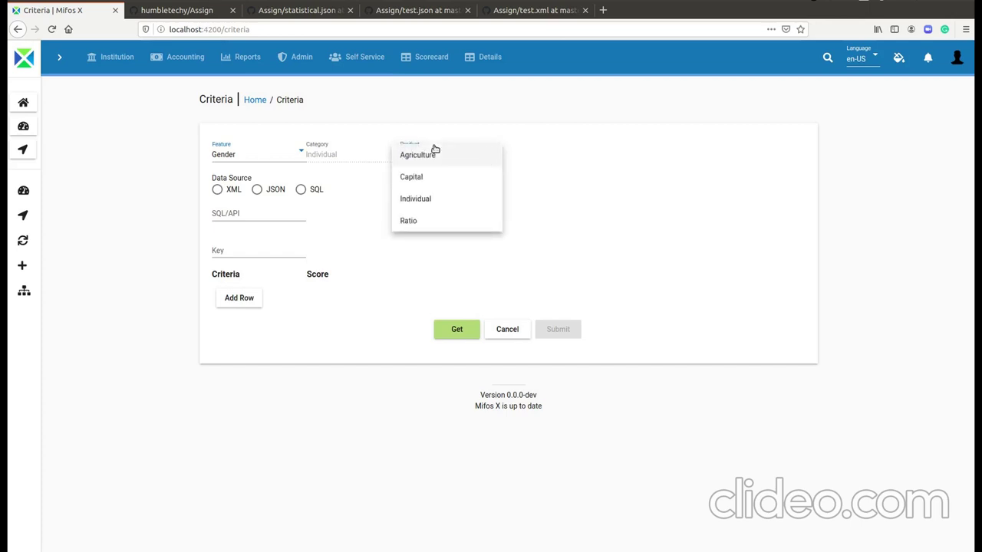
left_click(430, 198)
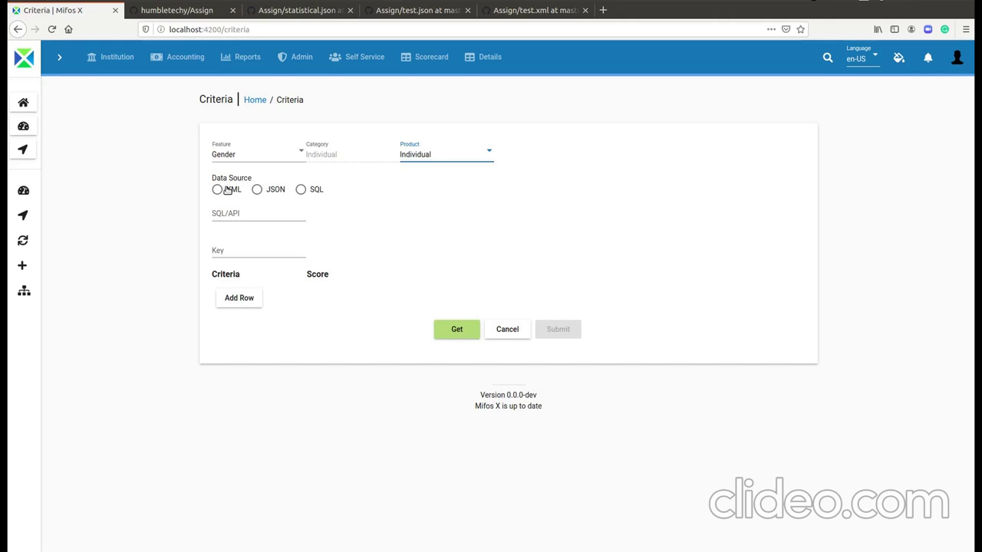
left_click(258, 189)
left_click(302, 190)
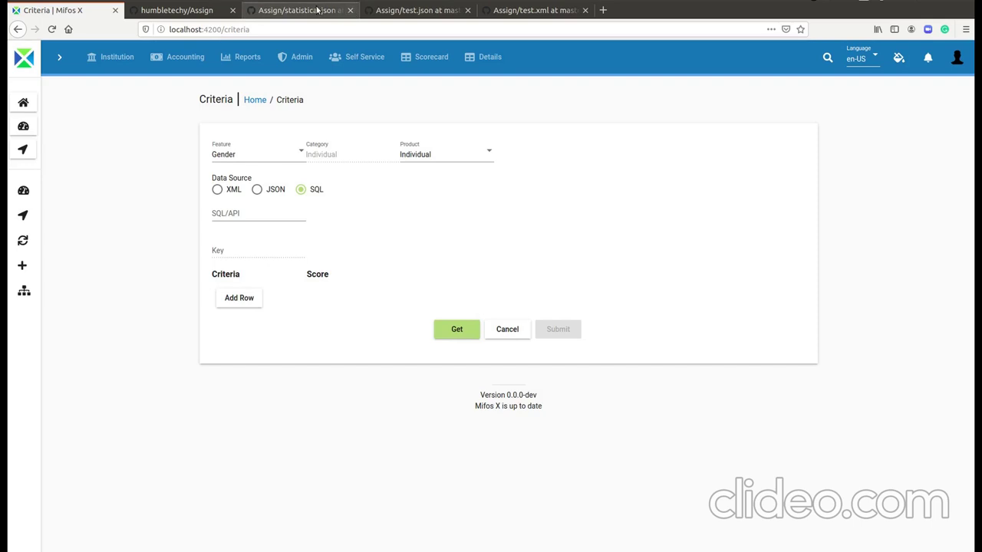
left_click(525, 10)
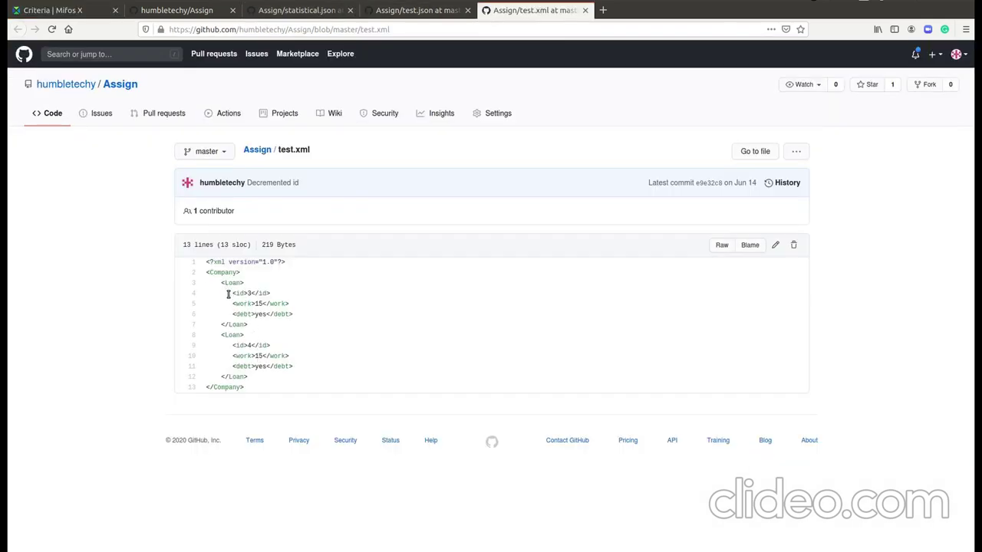
left_click_drag(229, 294, 310, 300)
left_click(310, 300)
left_click_drag(233, 305, 312, 311)
left_click(311, 311)
left_click_drag(235, 314, 345, 326)
left_click(345, 327)
Step: Open the salary criterion from Criteria Details, then return to test.xml on GitHub
left_click(95, 11)
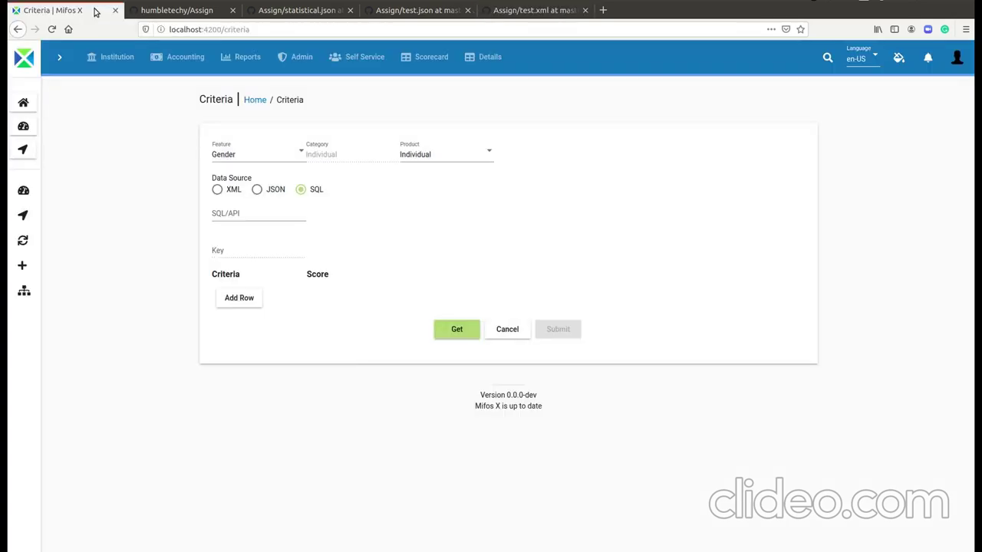
left_click(473, 59)
left_click(502, 133)
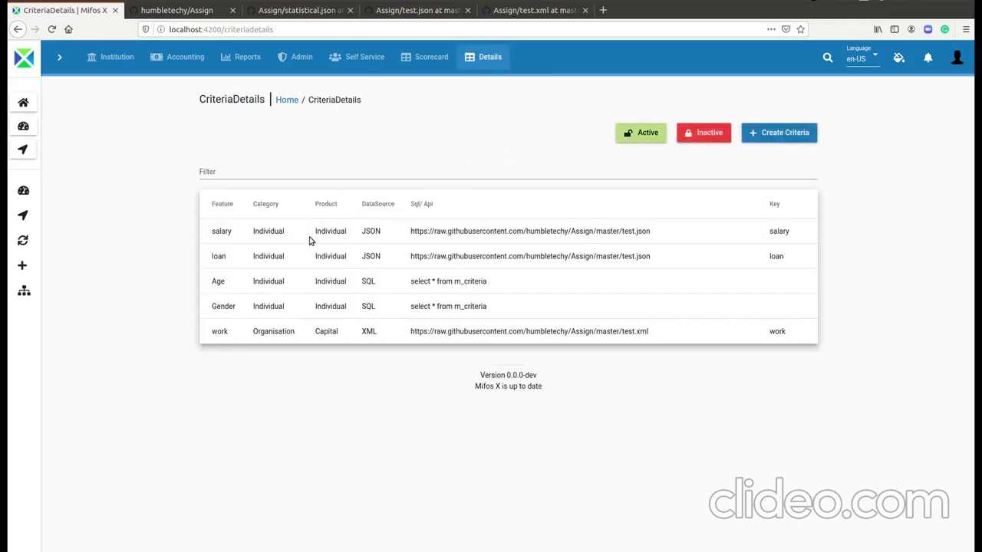
left_click(227, 232)
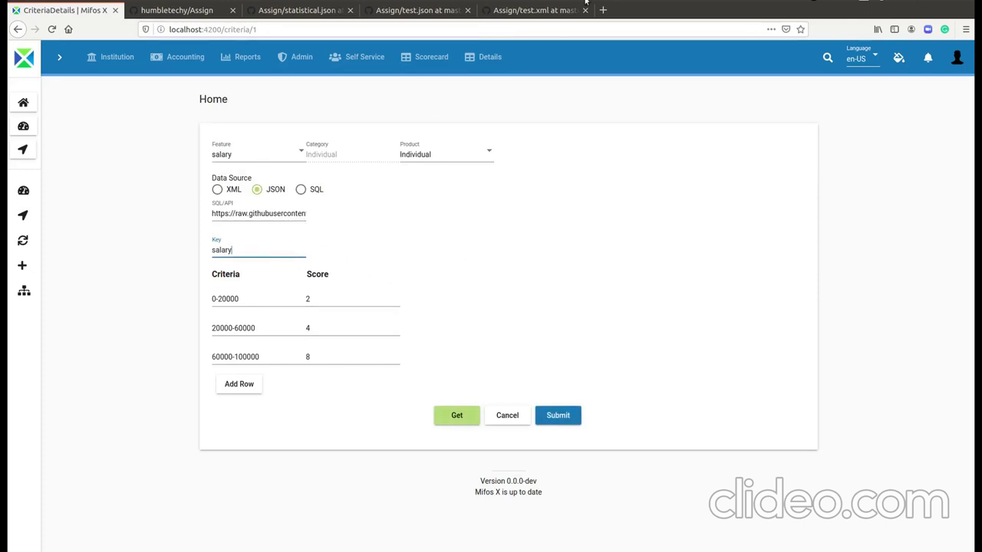
left_click(537, 10)
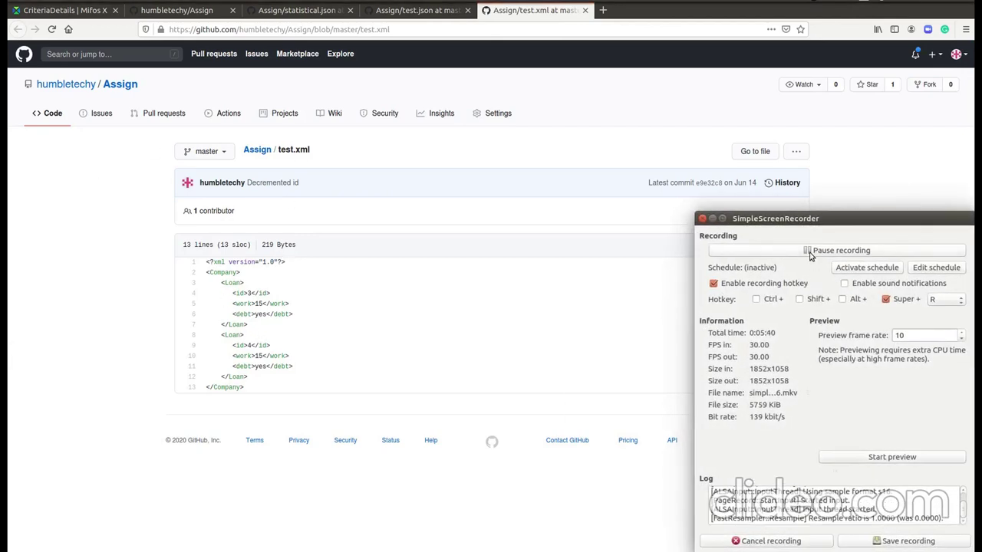
Step: Check the salary value 50000 in test.json, then go back to the Mifos salary criterion
key("ctrl+Page_Up")
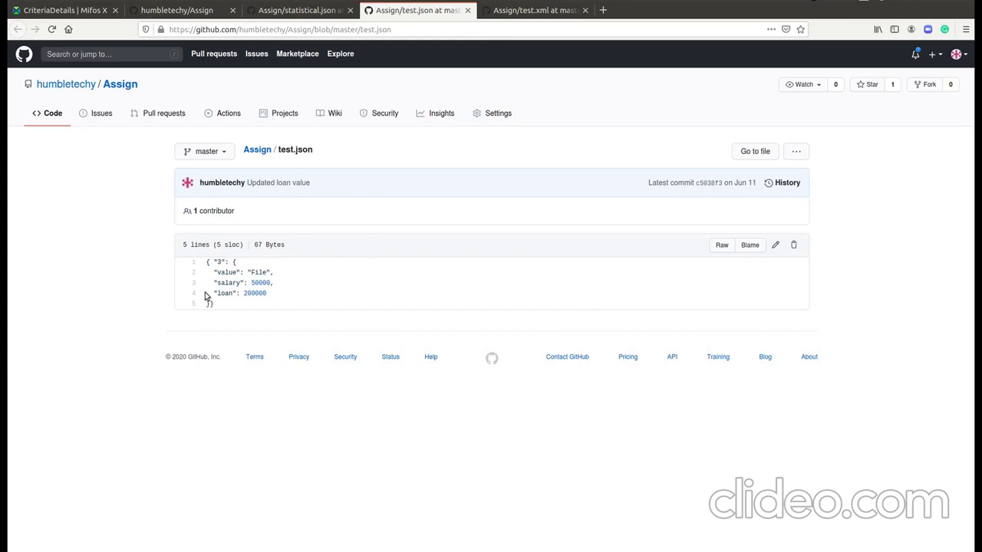
left_click_drag(216, 282, 298, 281)
left_click(299, 283)
left_click(211, 13)
left_click(84, 12)
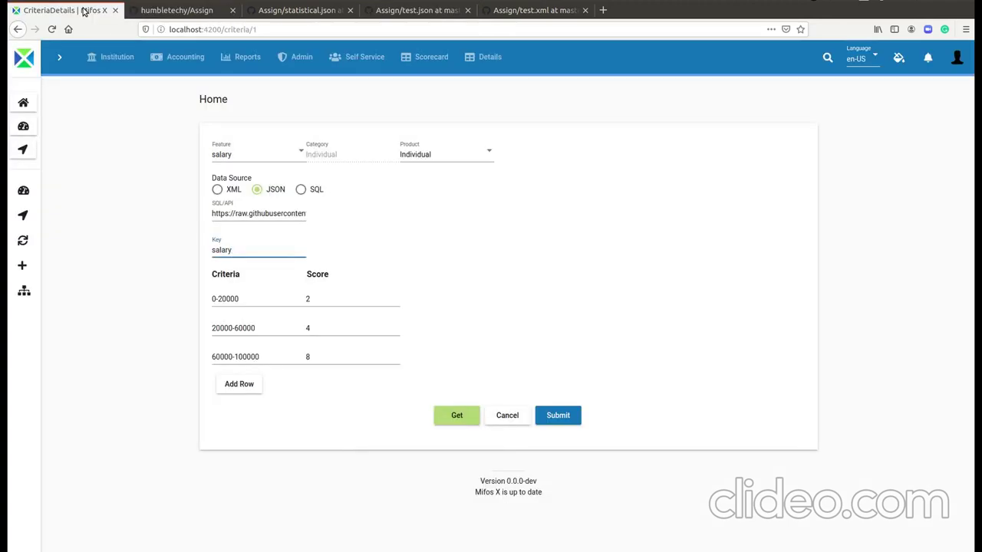
Step: Inspect the salary criterion's SQL/API link and switch its data source to SQL
left_click(260, 213)
key("Right")
key("Right")
key("Right")
key("Right")
key("Right")
key("Right")
key("Right")
key("Right")
key("Right")
key("Right")
key("Right")
key("Right")
key("Right")
key("Right")
key("Right")
key("Right")
key("Right")
key("Right")
key("Right")
key("Right")
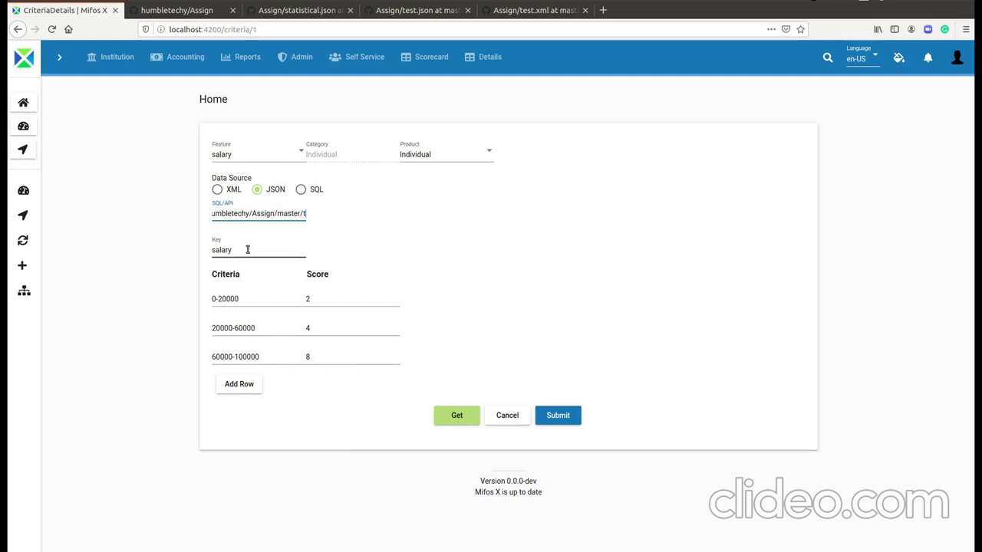
left_click(301, 189)
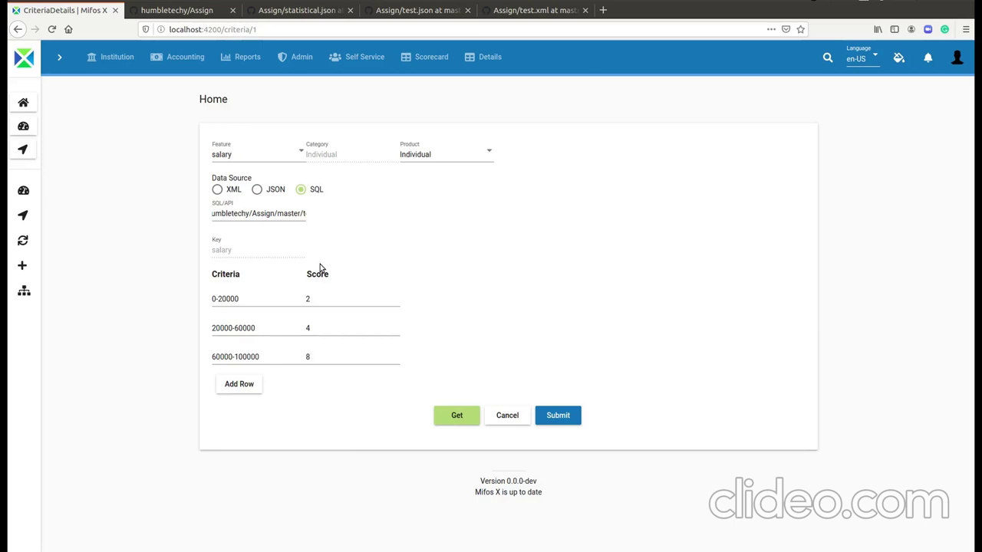
Step: Fetch a rule-based scorecard for loan id 3, giving overall score 15.60 (Amber)
left_click(435, 56)
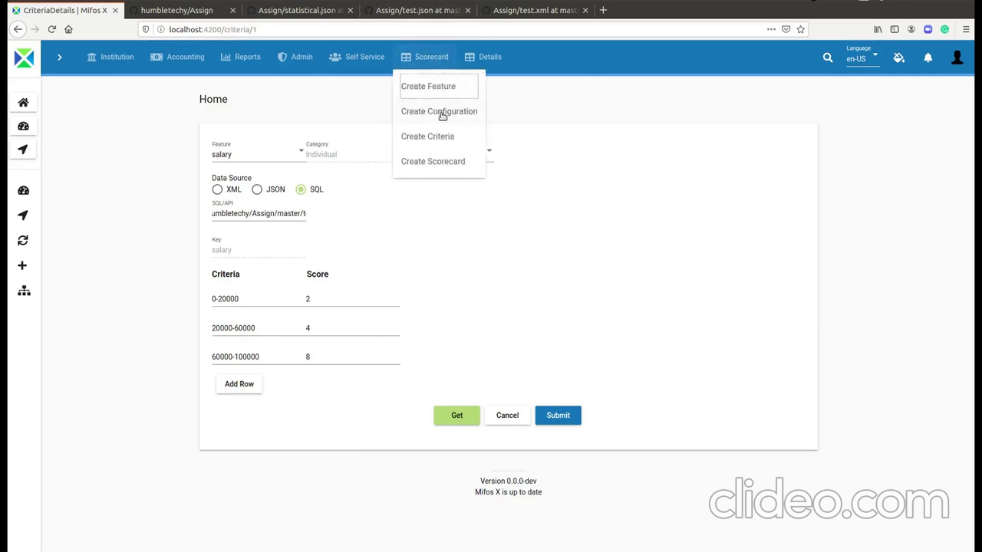
left_click(447, 162)
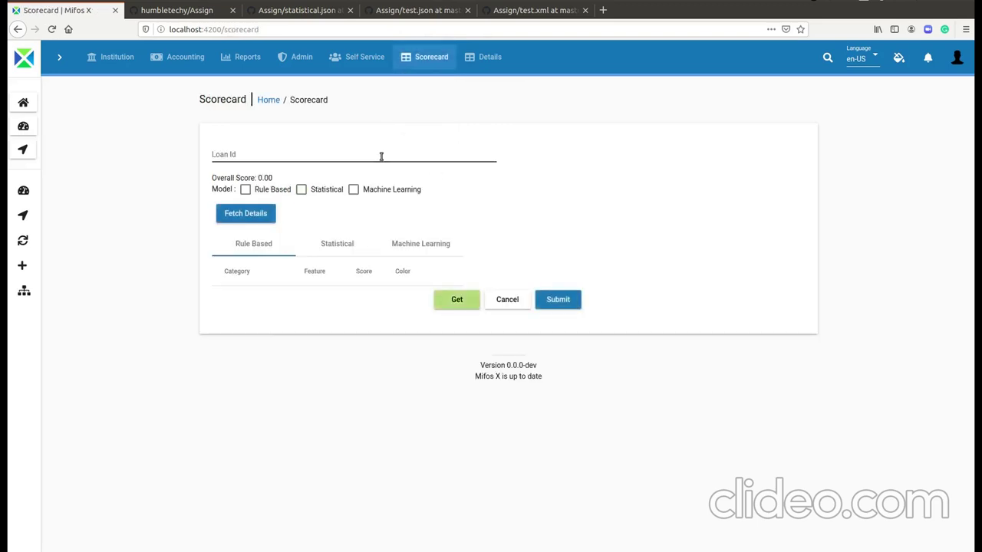
left_click(382, 157)
type("3")
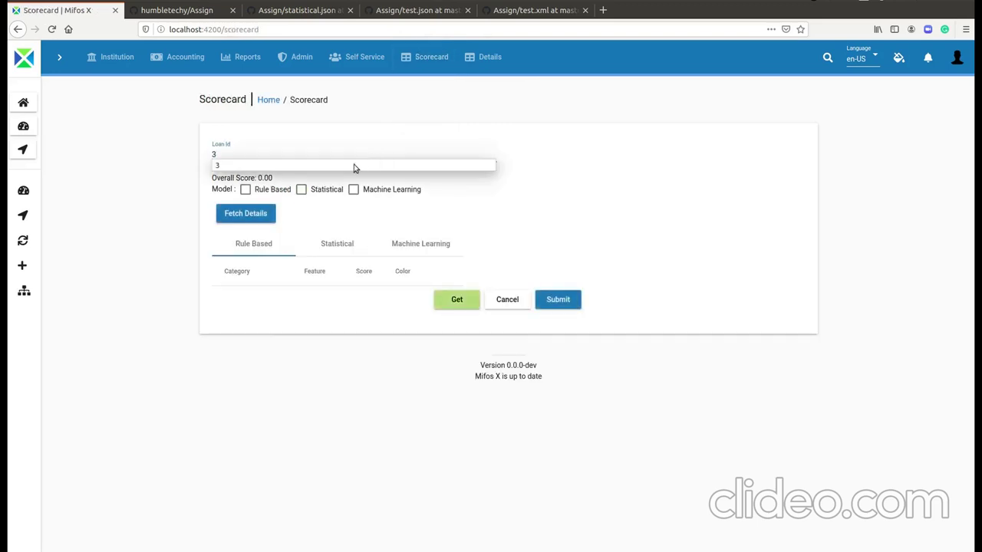
left_click(253, 190)
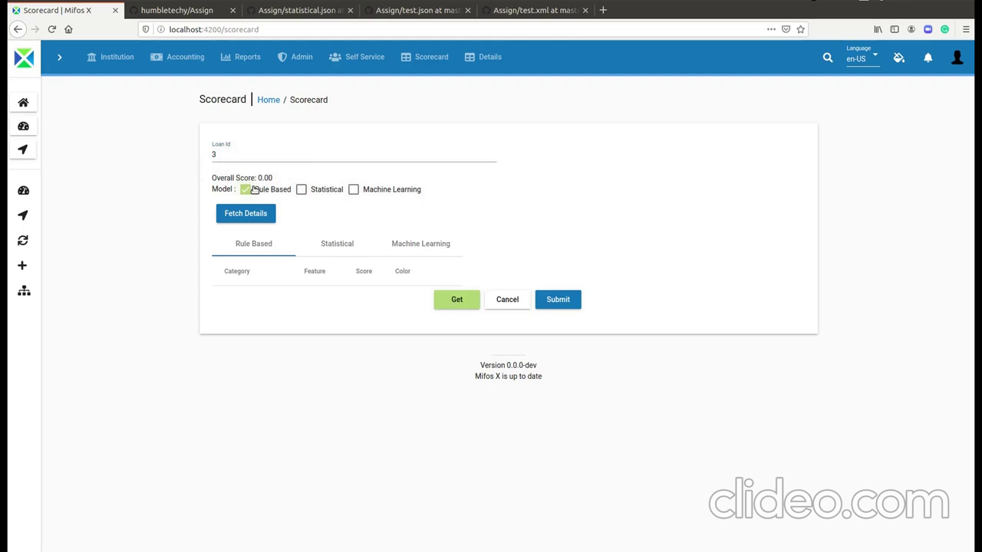
left_click(253, 220)
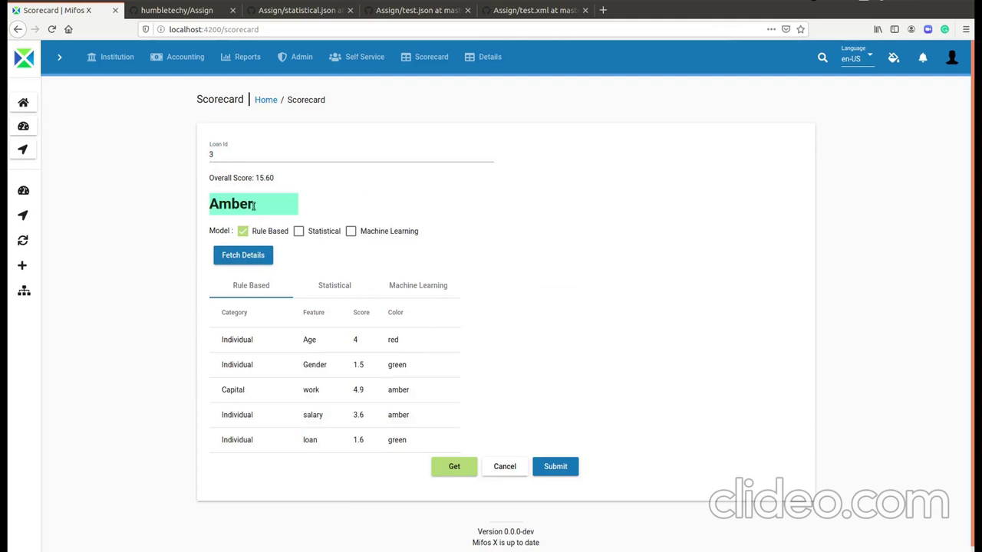
left_click_drag(259, 178, 277, 181)
left_click(278, 181)
Step: Recalculate loan 3's scorecard with Rule Based and Statistical models; statistical prediction reads red, accuracy amber
left_click(301, 233)
left_click(260, 256)
left_click(336, 289)
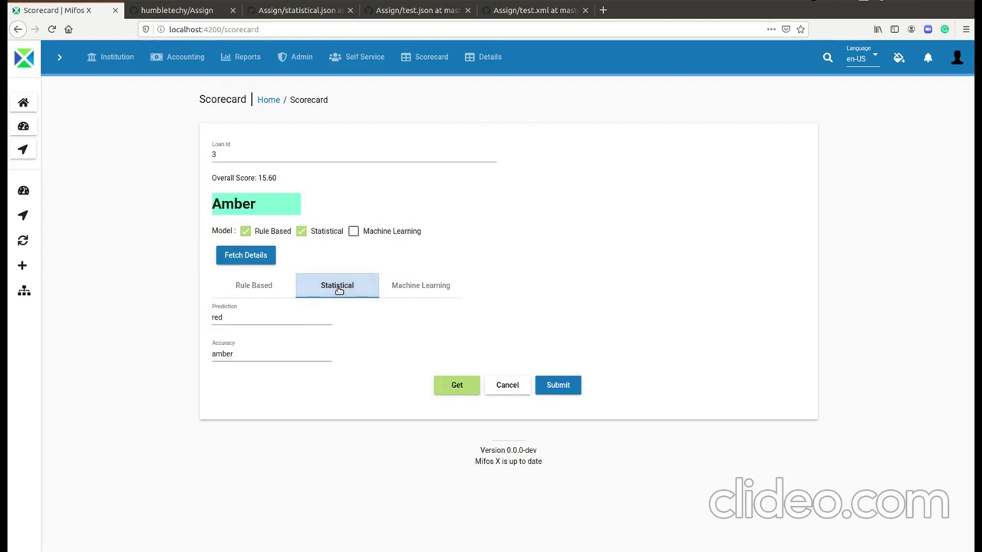
left_click(298, 14)
scroll(329, 273, "down", 3)
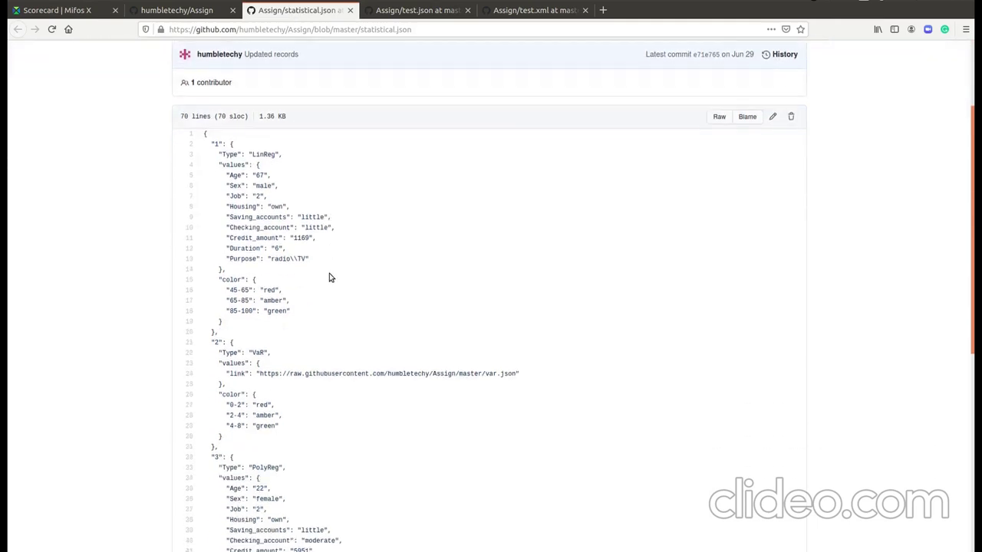
left_click_drag(214, 153, 309, 279)
left_click(310, 281)
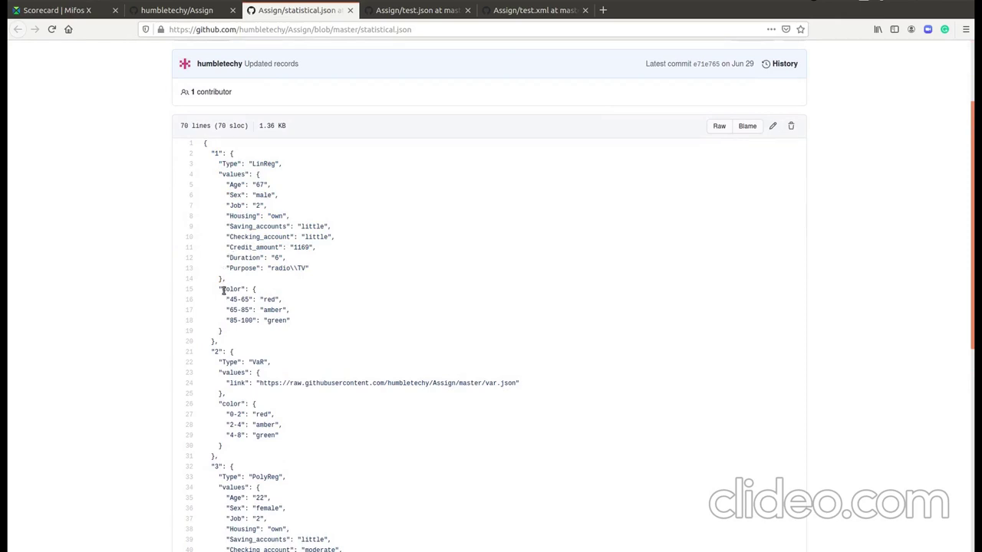
left_click_drag(224, 289, 295, 323)
left_click(248, 290)
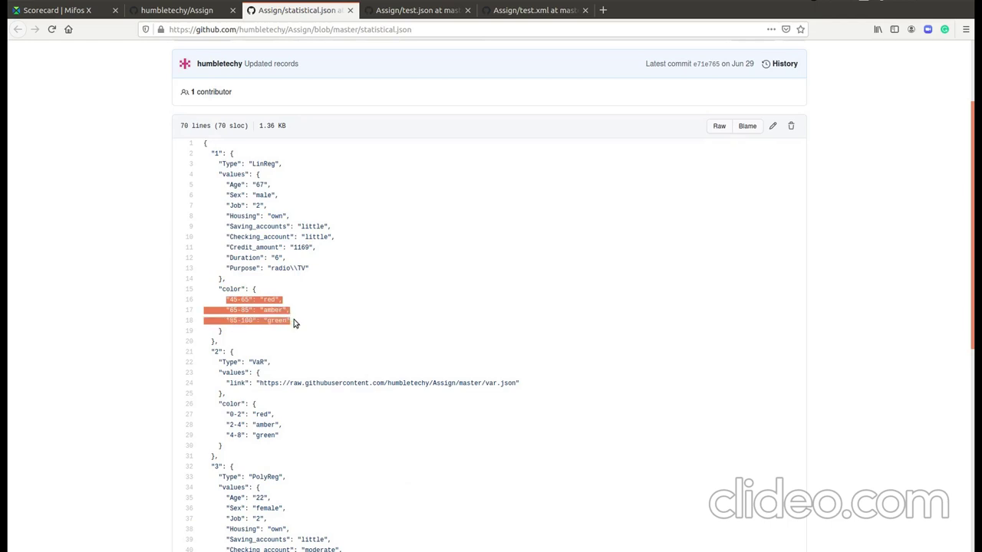
left_click(243, 299)
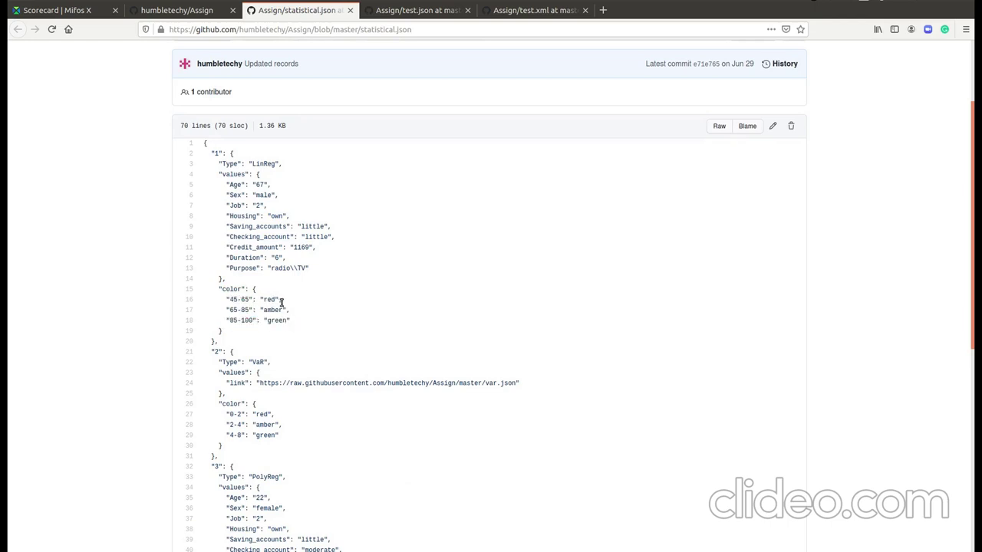
left_click_drag(282, 300, 296, 313)
left_click(224, 310)
left_click(296, 314)
left_click_drag(224, 321, 307, 324)
left_click(306, 325)
left_click_drag(221, 163, 289, 167)
left_click(292, 165)
left_click(83, 11)
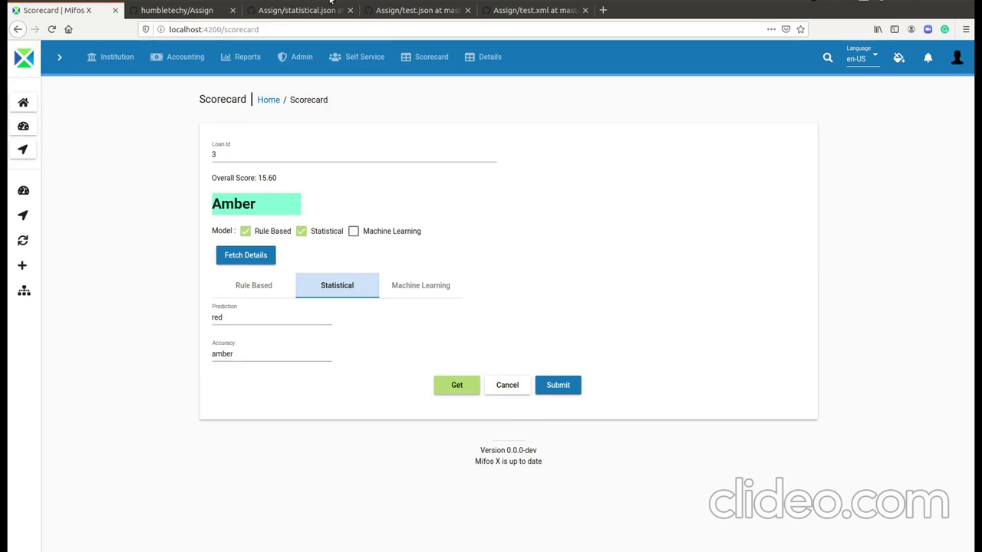
left_click(265, 8)
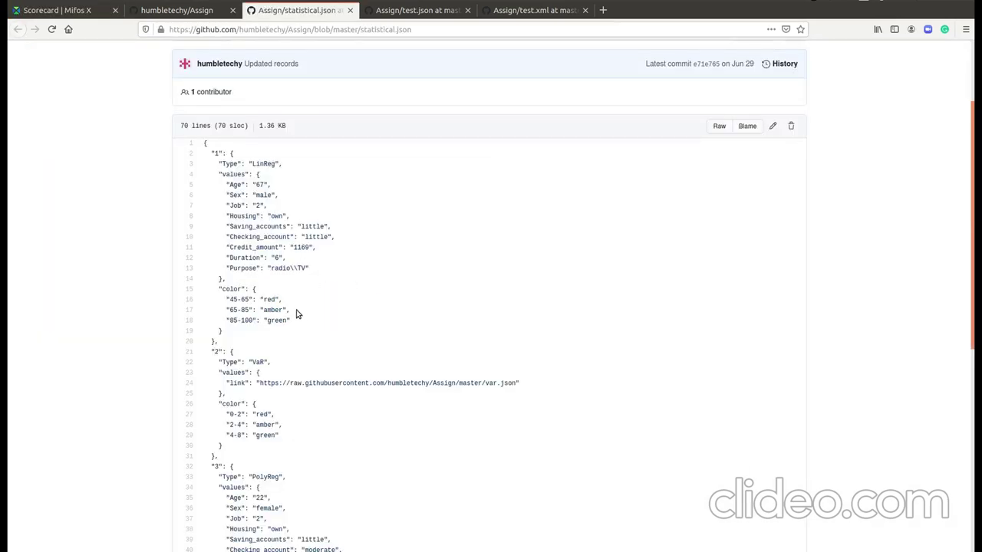
left_click_drag(296, 312, 219, 309)
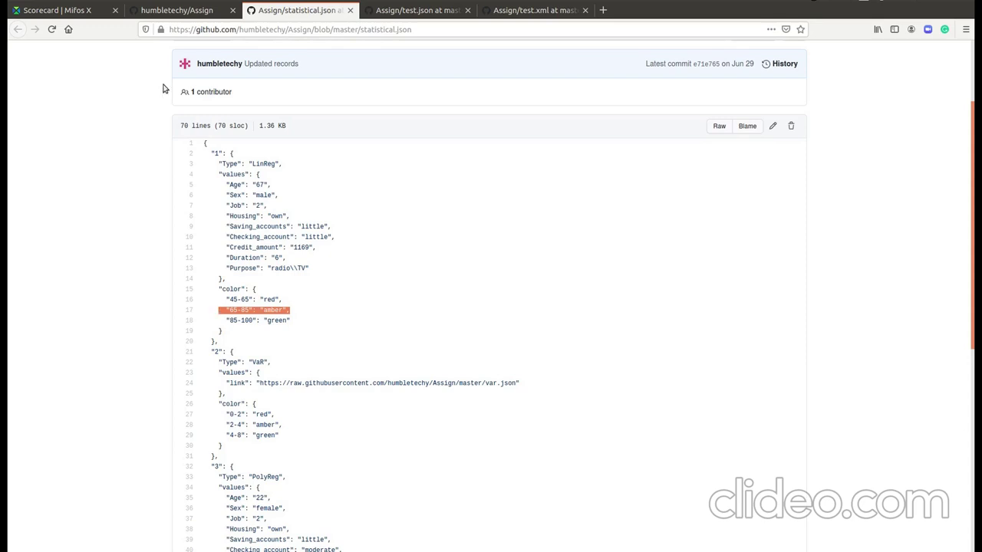
left_click(68, 11)
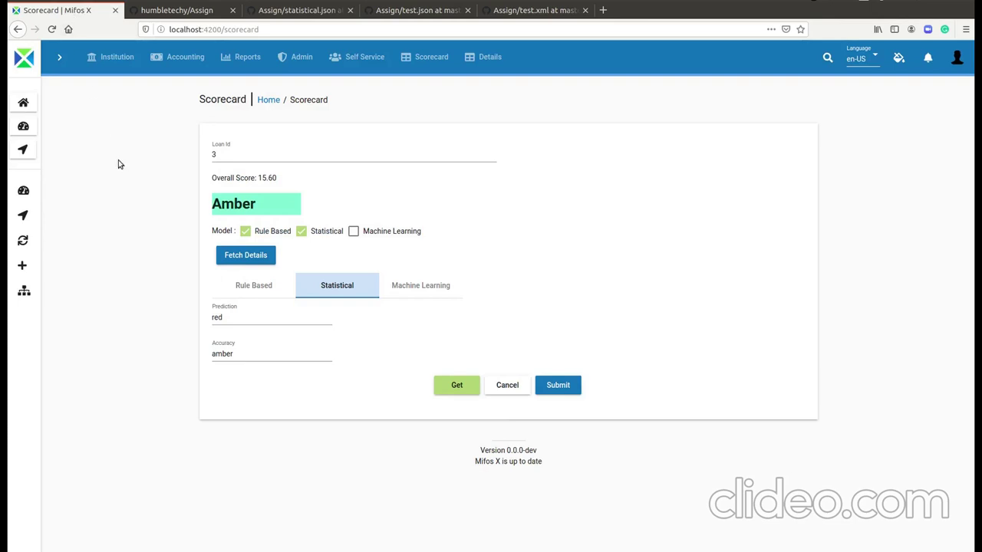
left_click(223, 317)
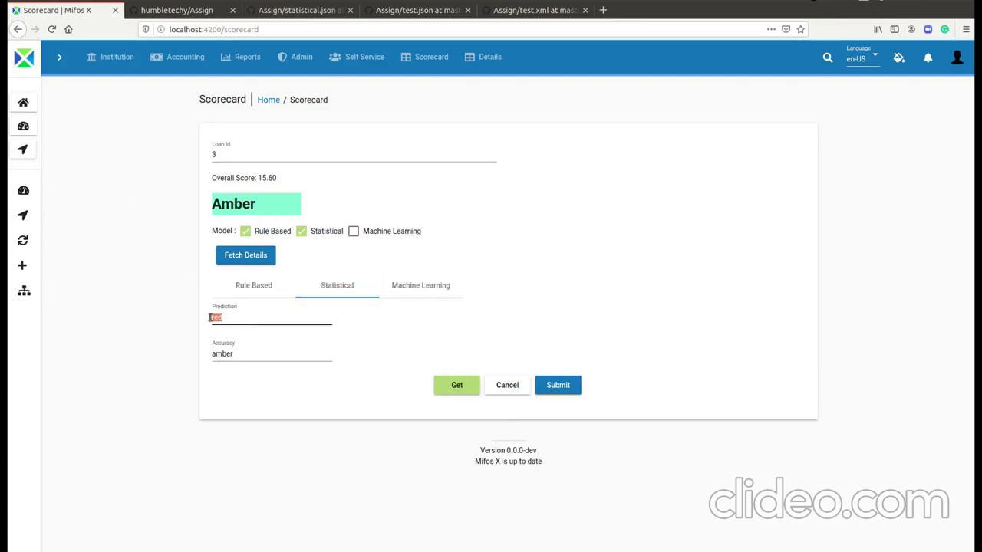
left_click(309, 304)
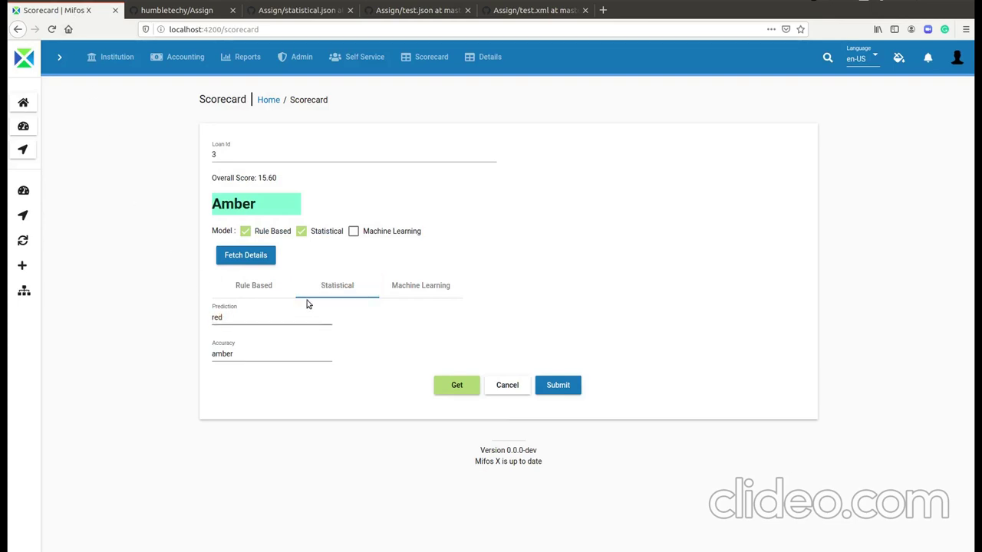
Step: Recalculate with all three models and check the Machine Learning result: prediction 1, accuracy 0.68
left_click(354, 231)
left_click(267, 257)
left_click(424, 291)
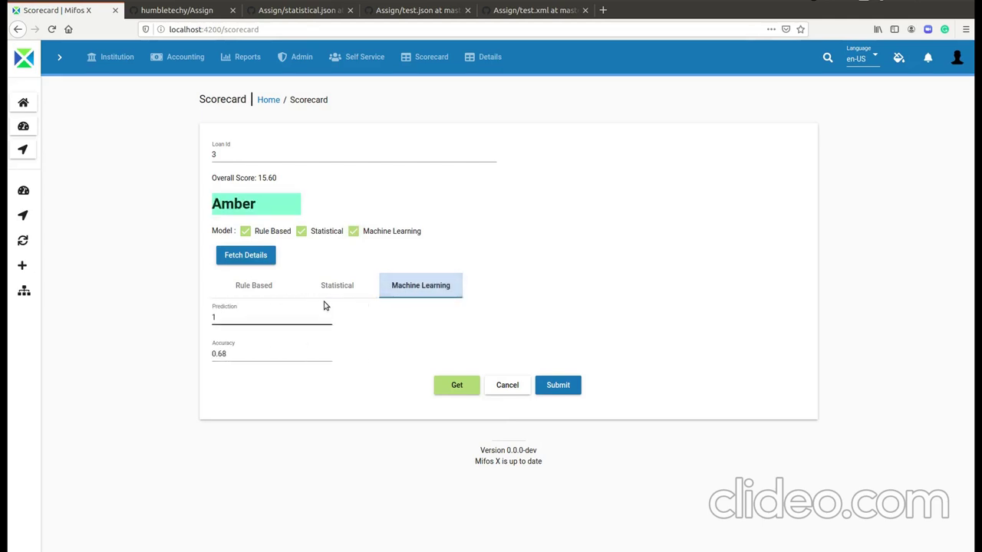
left_click_drag(230, 353, 202, 354)
left_click(203, 356)
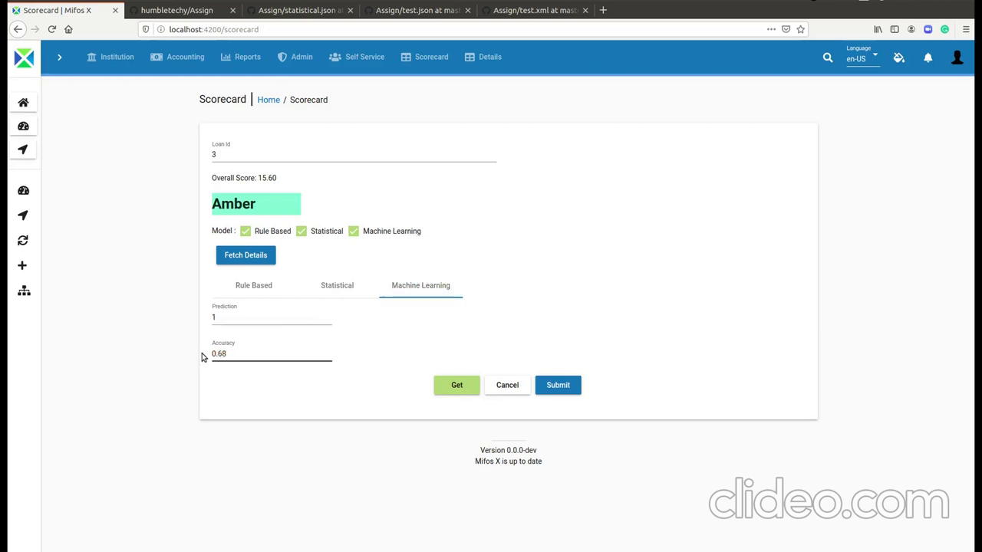